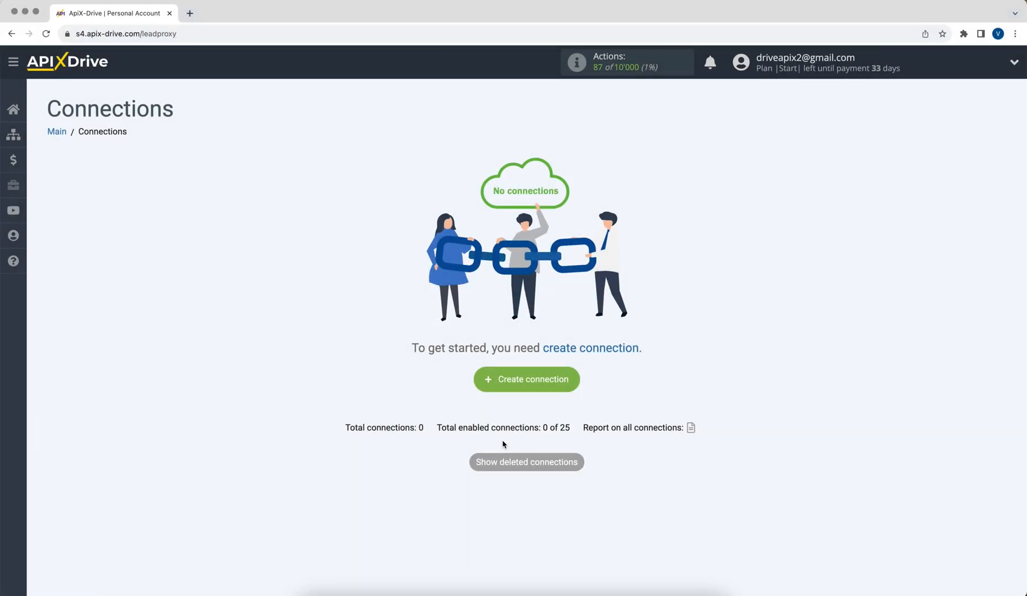
Create a new connection and select Reform as the data source system
left_click(487, 385)
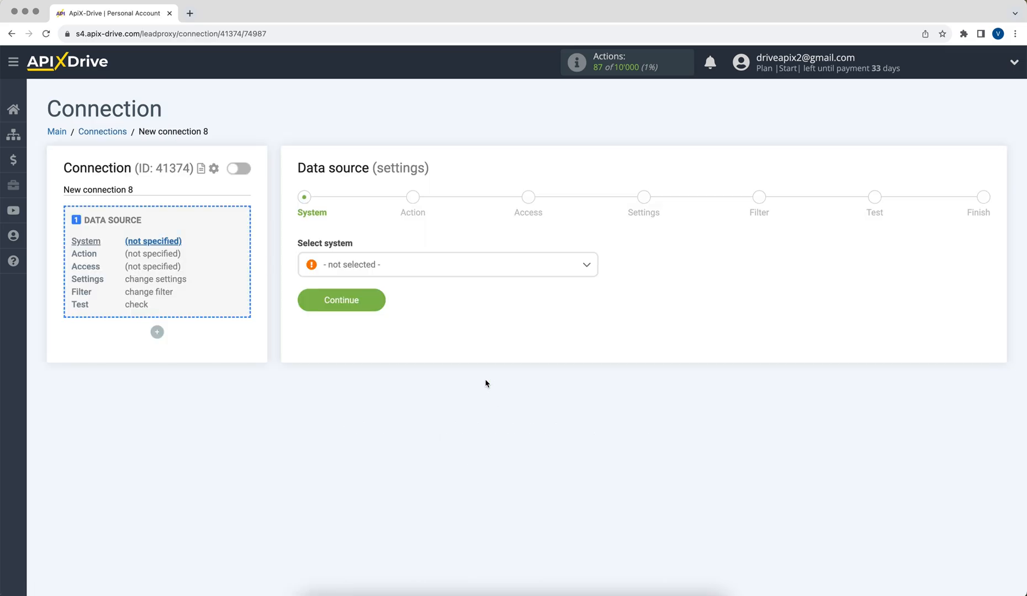
left_click(451, 270)
left_click_drag(593, 281, 596, 409)
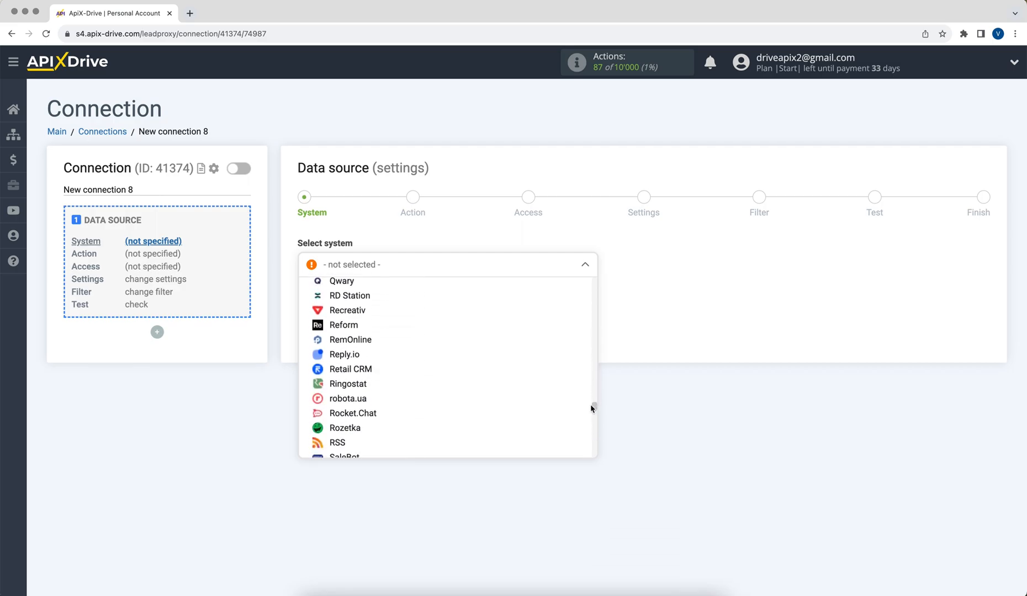
left_click(342, 325)
left_click(318, 302)
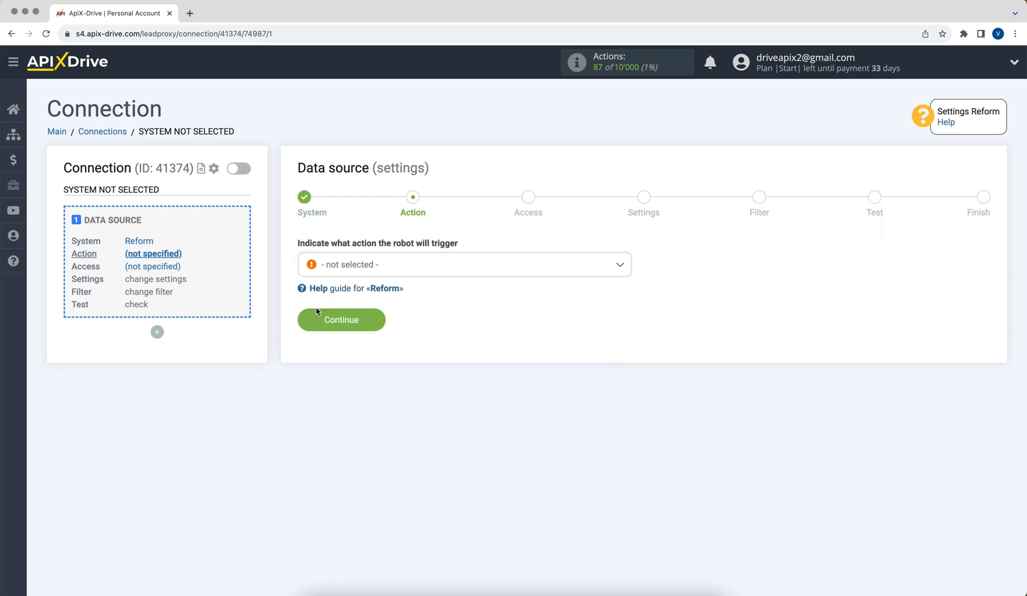
Set the source action to Get DATA and continue
left_click(347, 271)
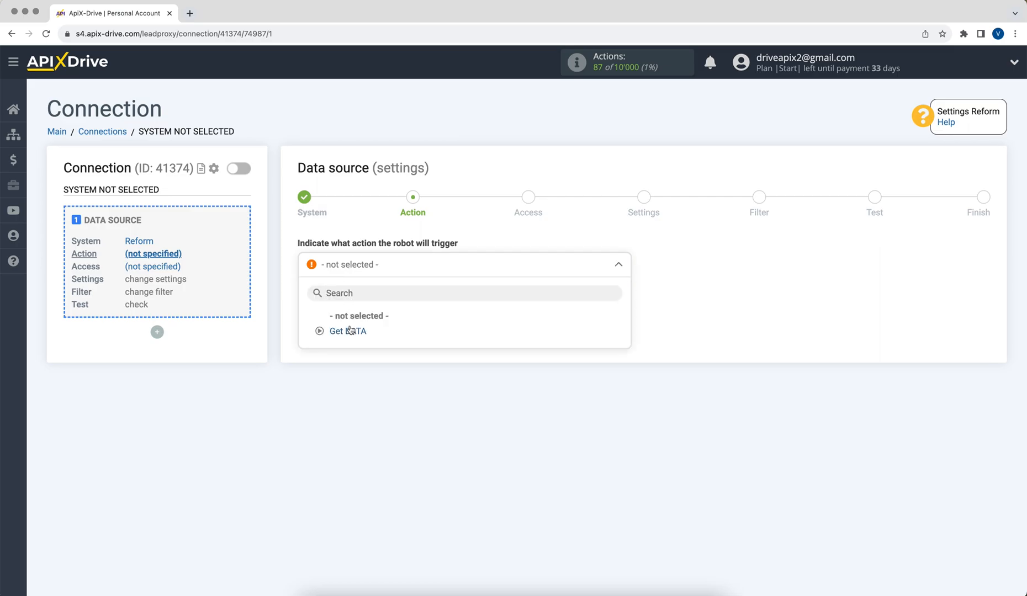
left_click(348, 328)
left_click(300, 326)
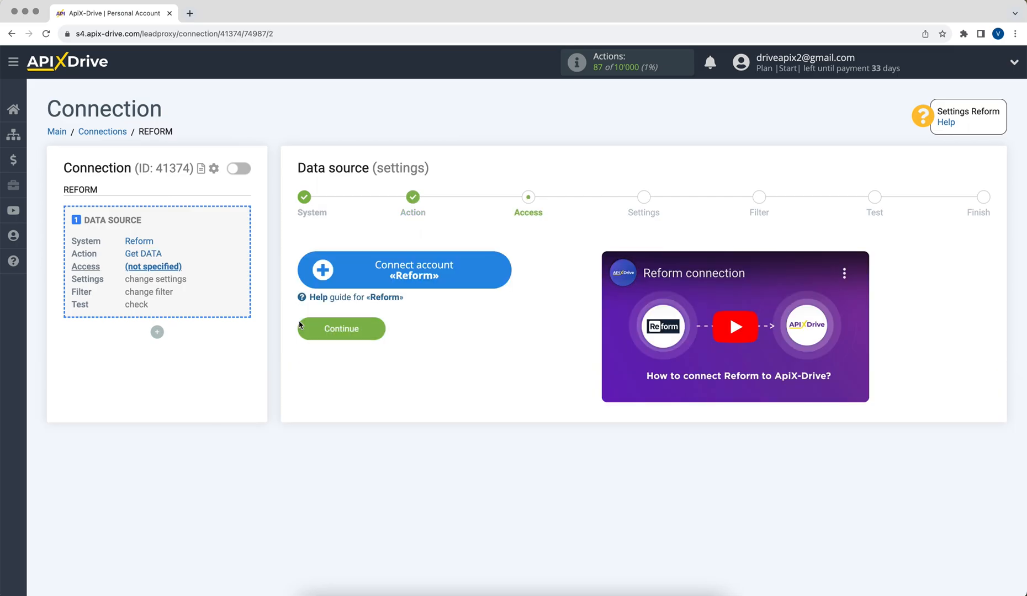
Connect a Reform account with its default name and continue with it as the login
left_click(318, 283)
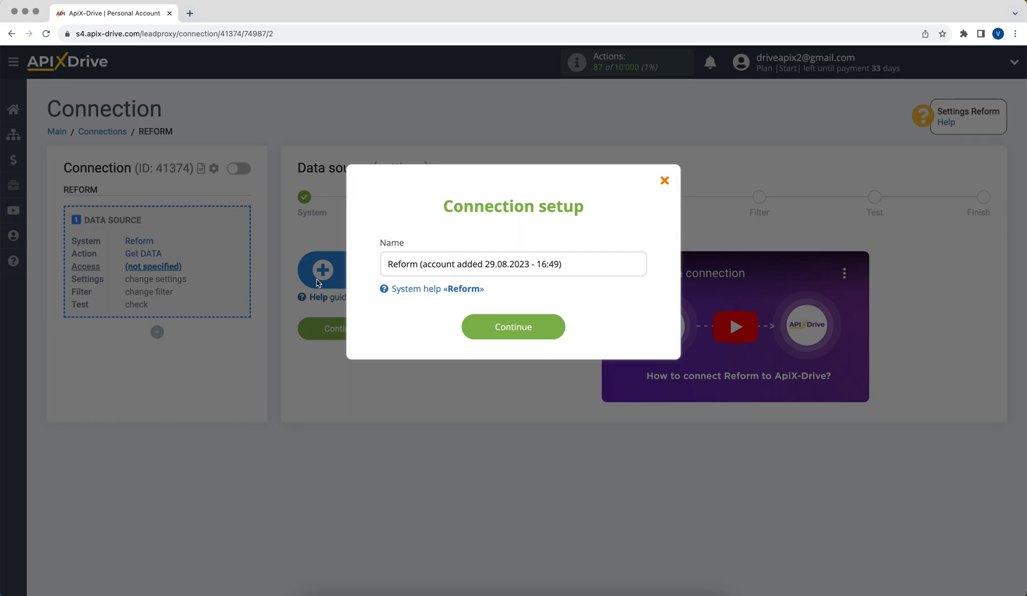
left_click(477, 334)
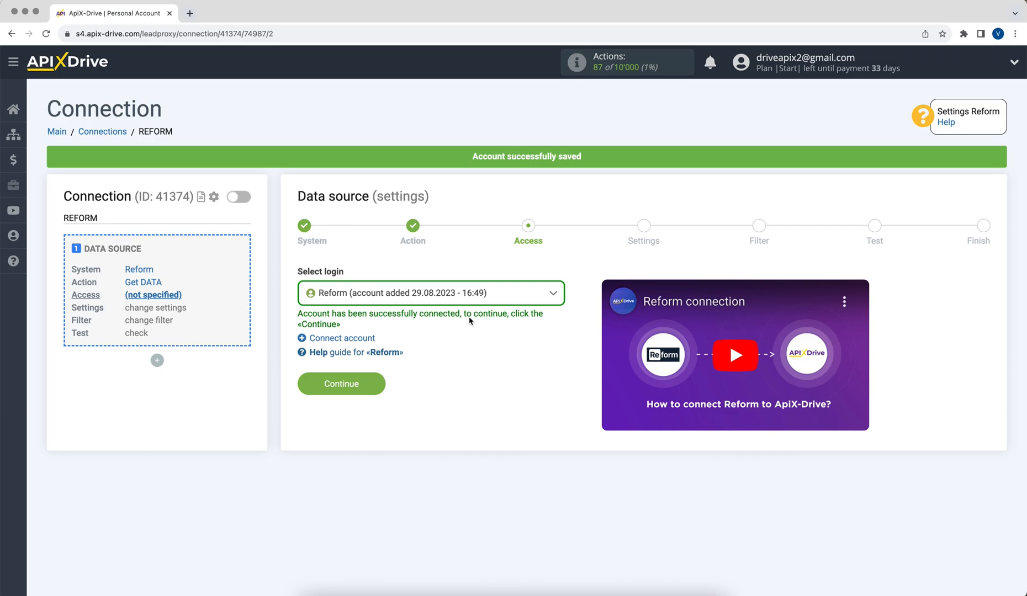
left_click(457, 299)
left_click(459, 374)
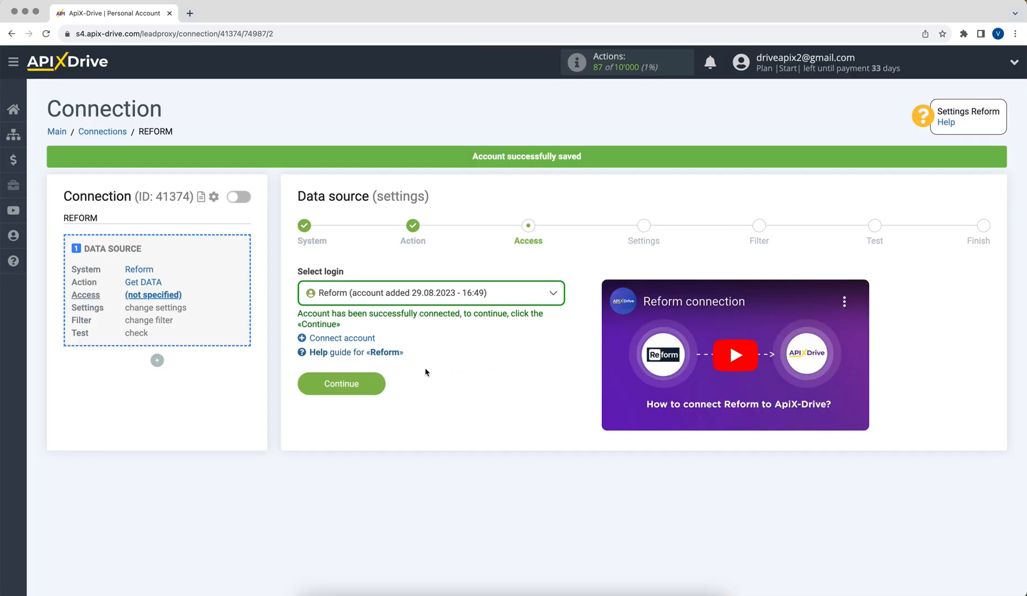
left_click(319, 388)
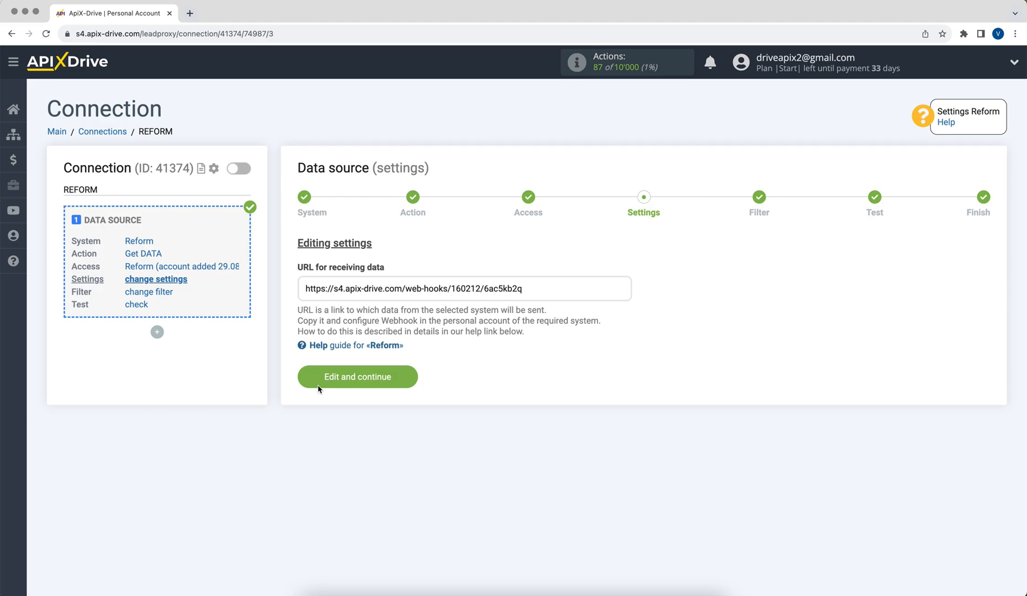
Copy the URL for receiving data from the source settings
left_click_drag(305, 288, 523, 284)
right_click(507, 286)
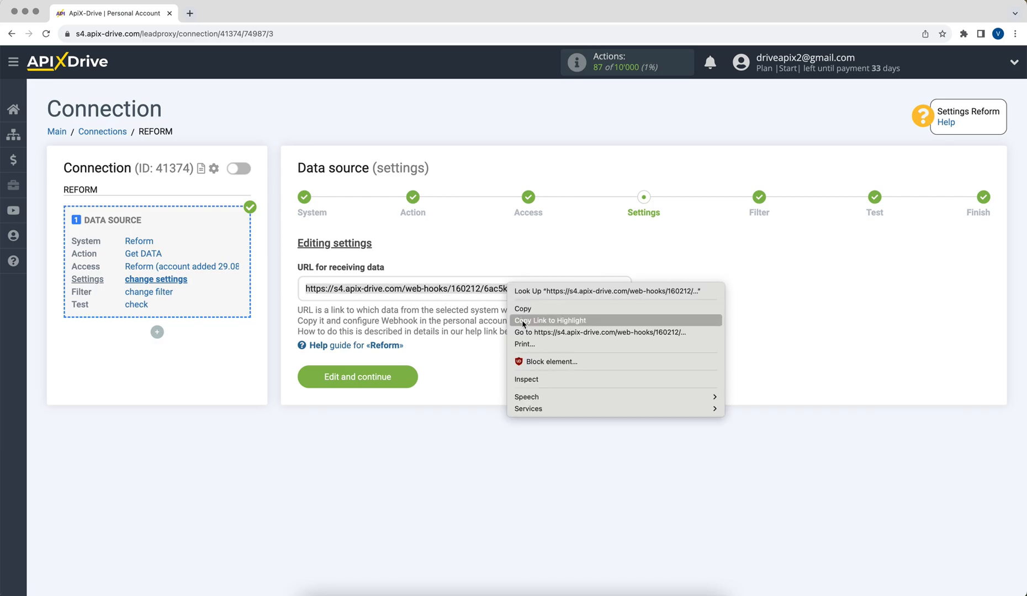
left_click(522, 308)
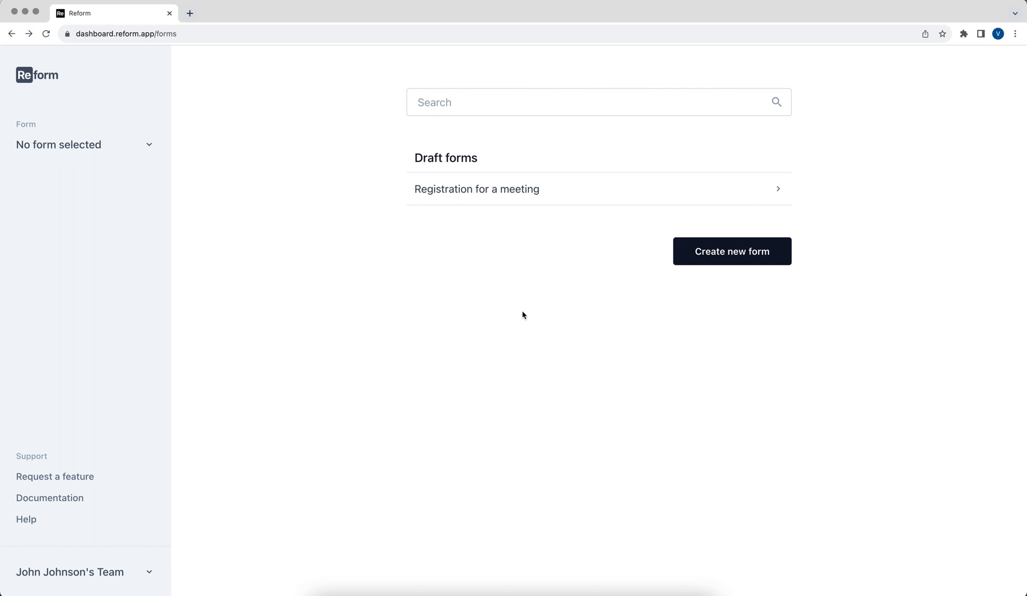
Switch to Reform and add the copied URL as a webhook for the Registration for a meeting form
left_click(472, 197)
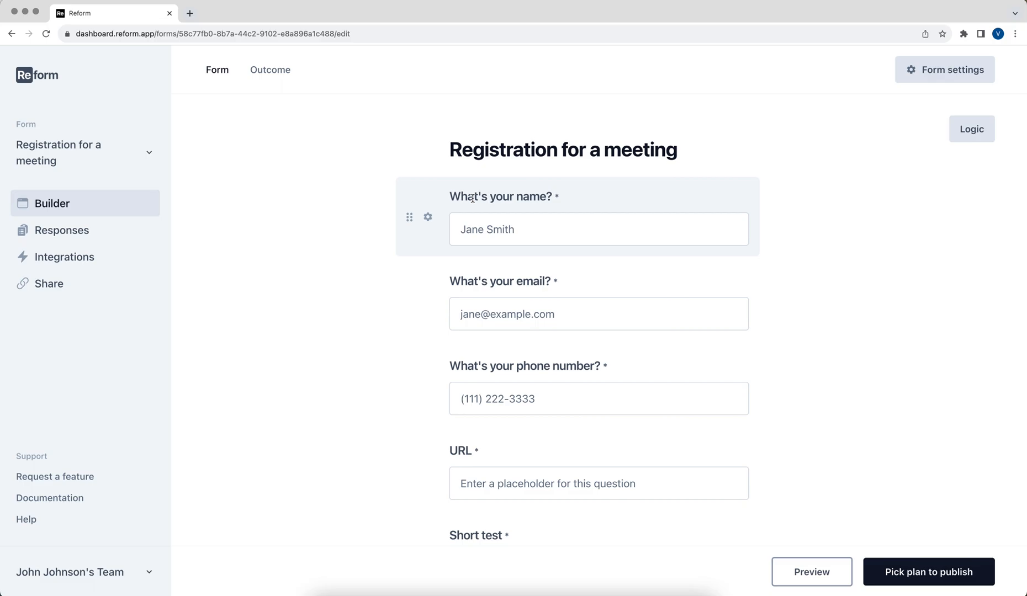
left_click(109, 249)
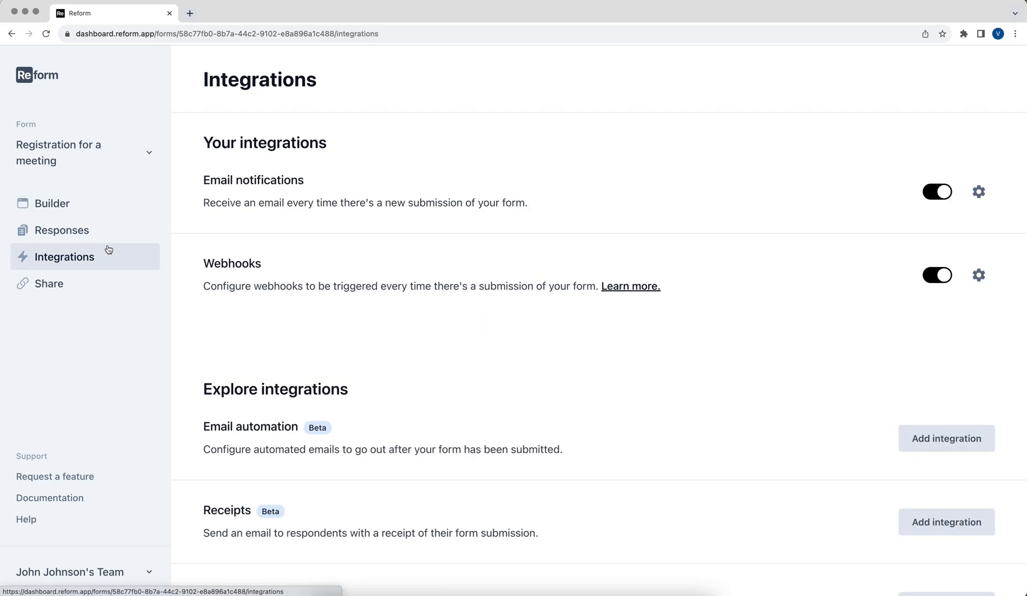
left_click(979, 276)
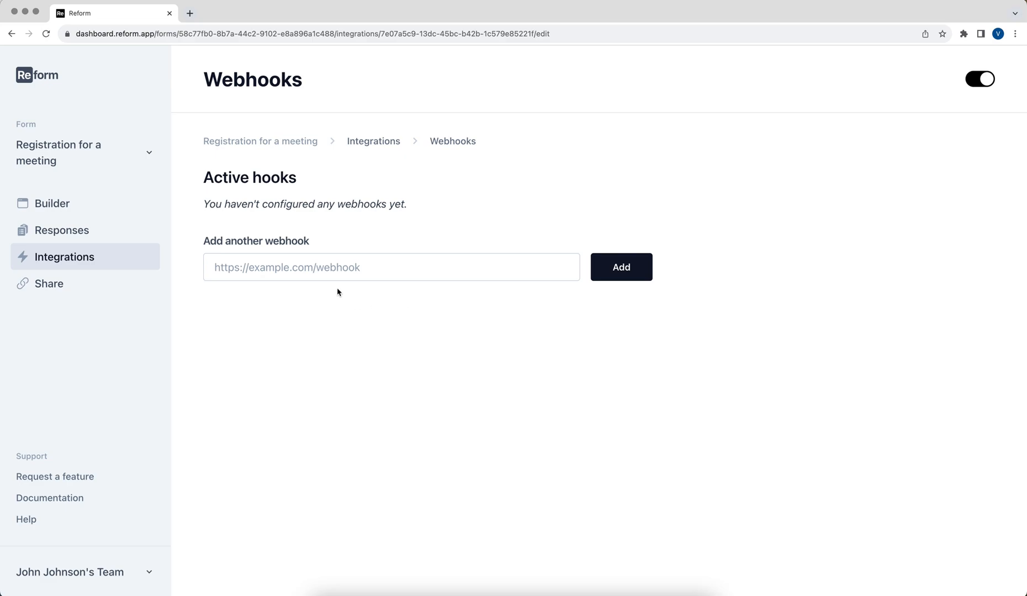
right_click(311, 272)
left_click(336, 348)
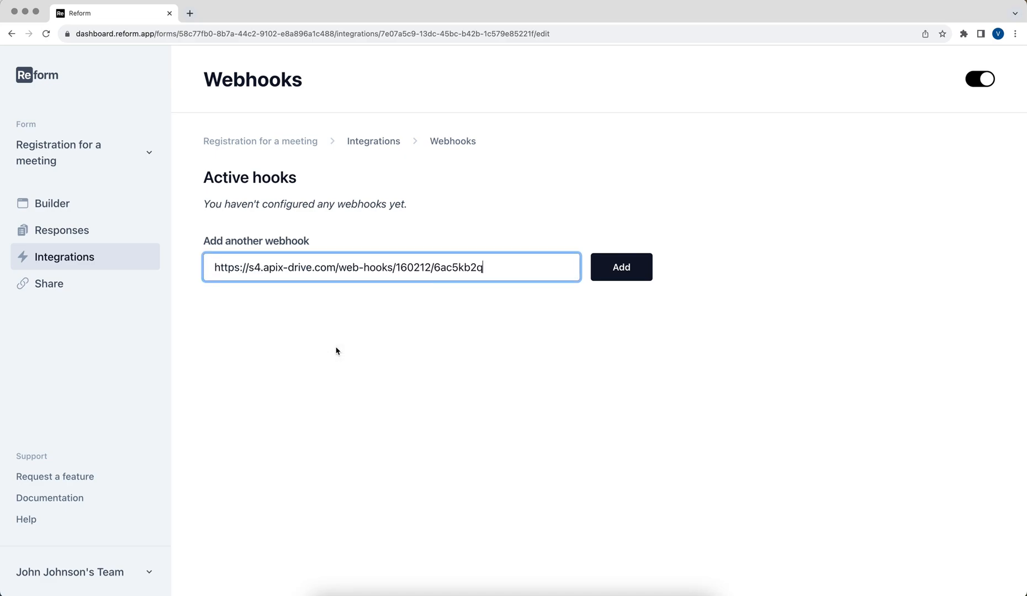
left_click(648, 273)
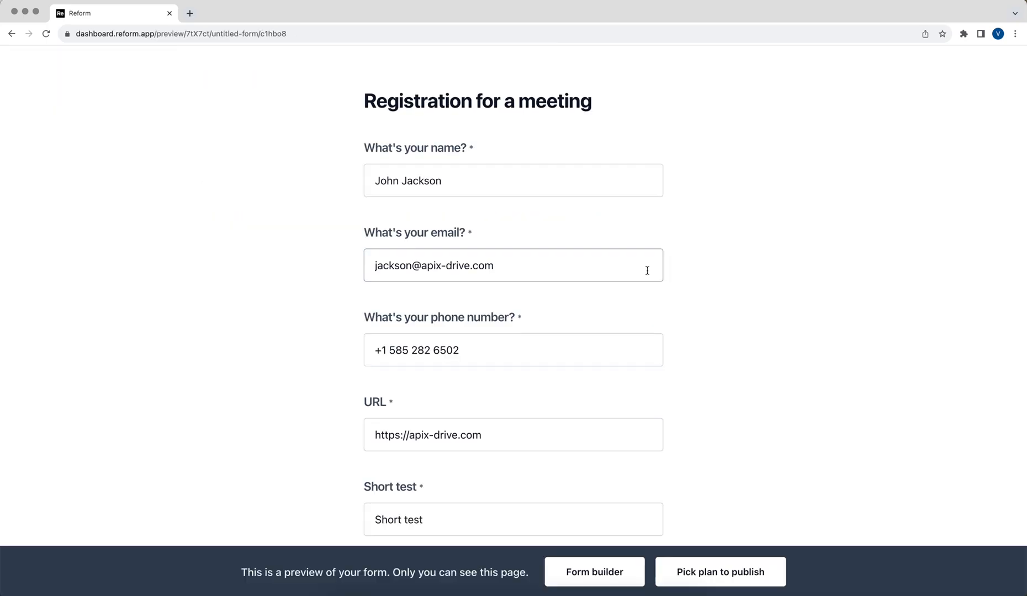
Submit a filled-in test response from the form preview
scroll(648, 274, "down", 7)
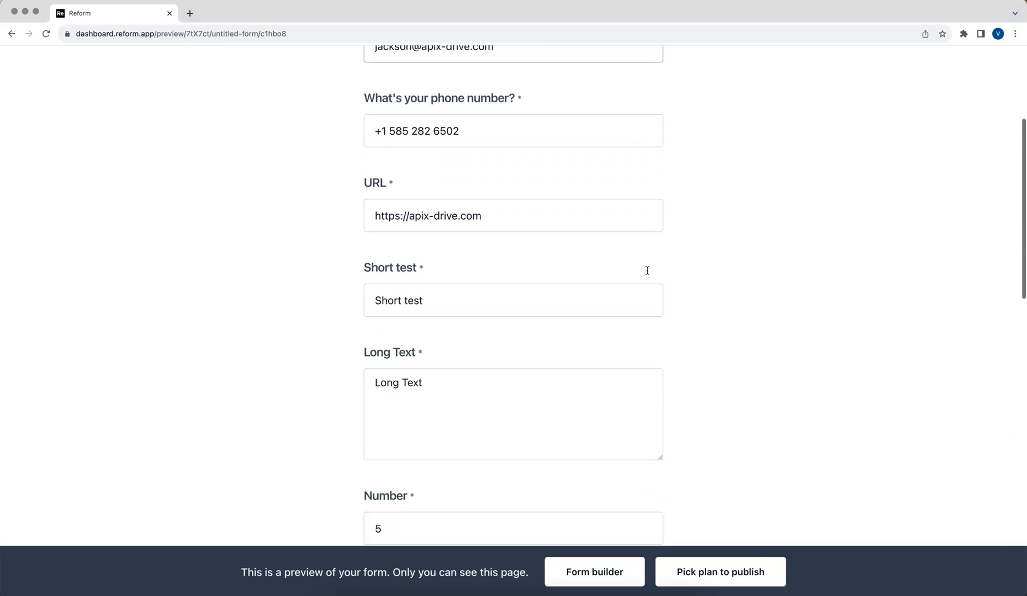
scroll(648, 275, "down", 13)
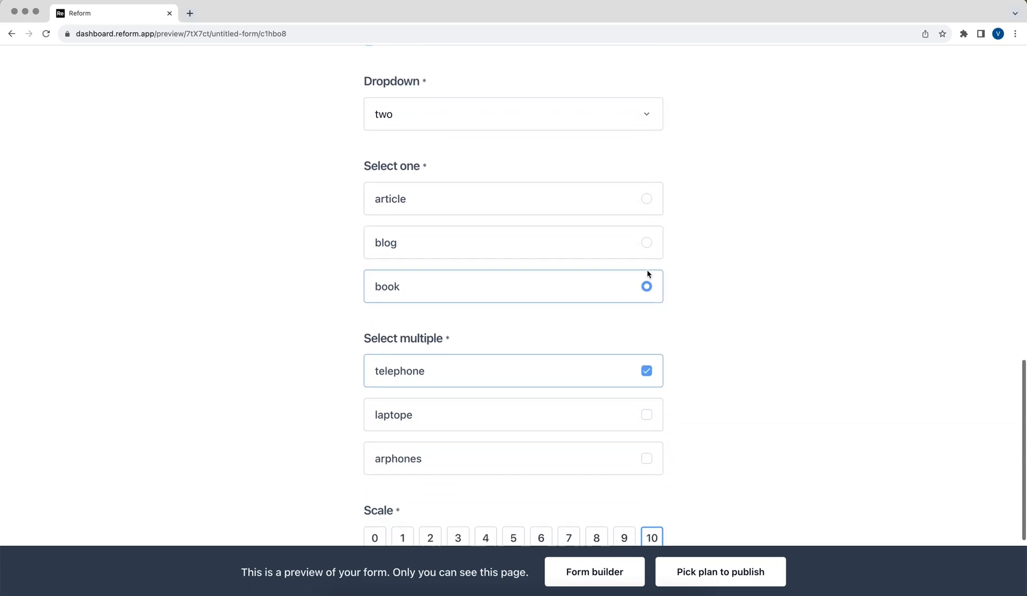
left_click(589, 490)
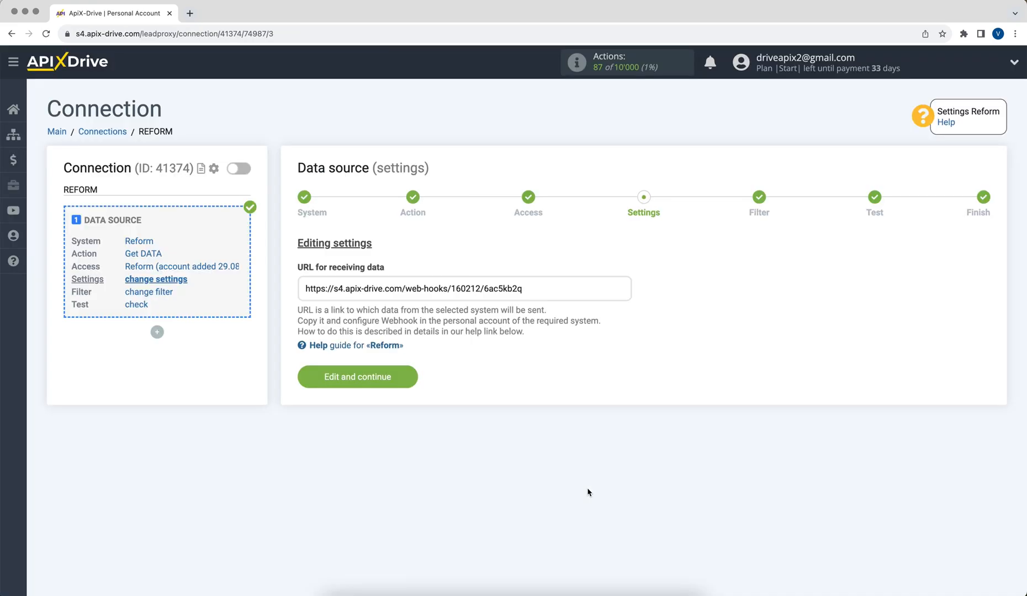
Return to ApiX-Drive, save the source settings and continue past the filter without conditions
left_click(302, 379)
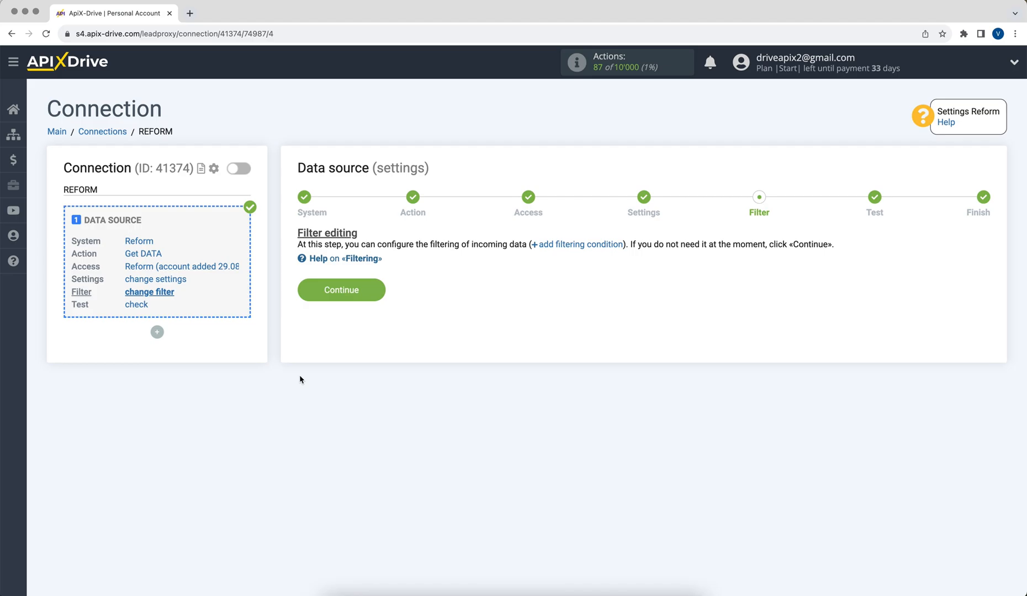
left_click(302, 297)
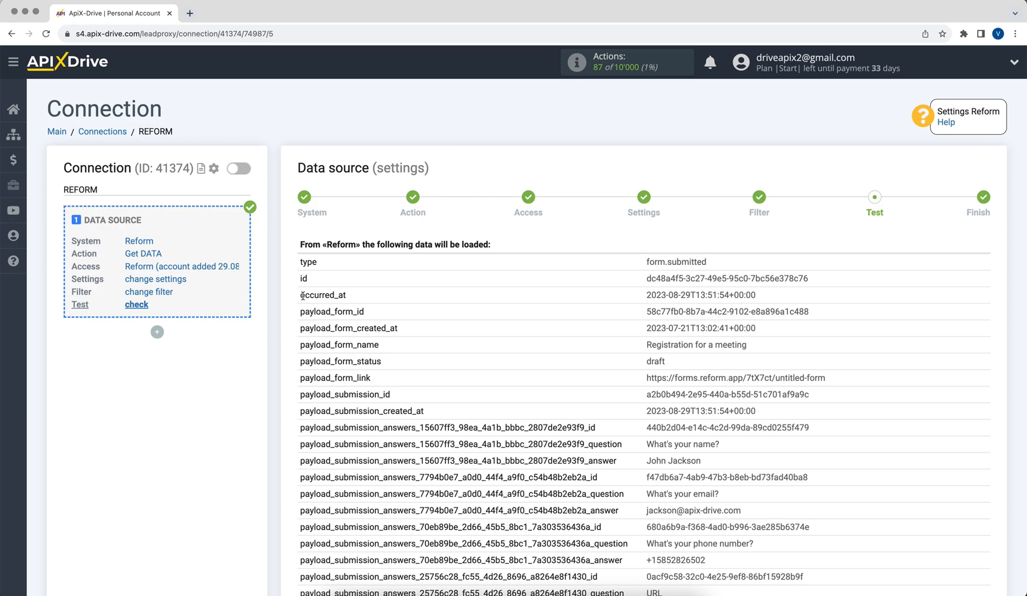
Review the loaded Reform test data and finish the data source setup
scroll(303, 296, "down", 9)
scroll(302, 296, "down", 5)
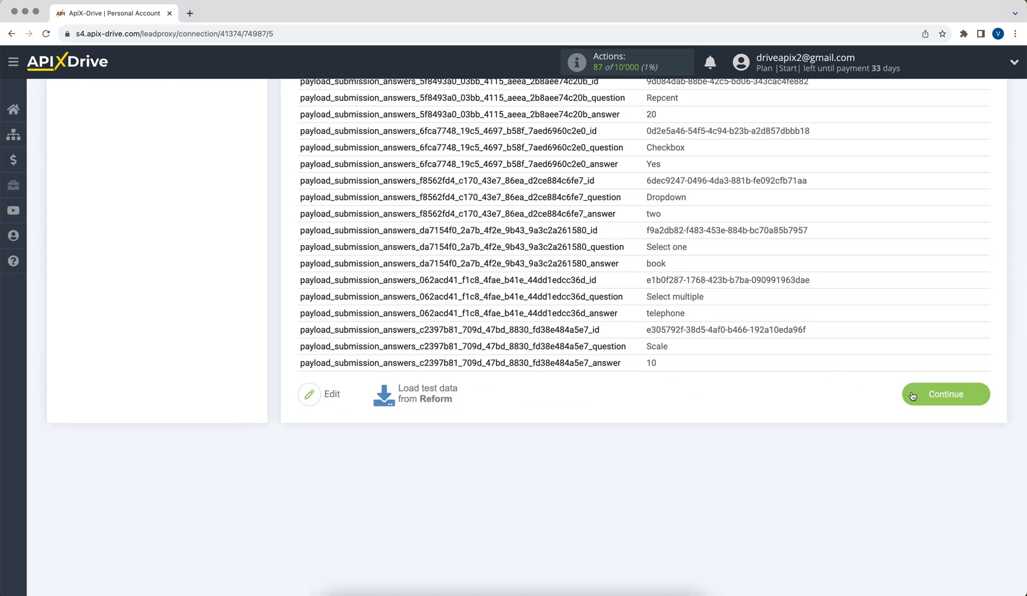
left_click(912, 396)
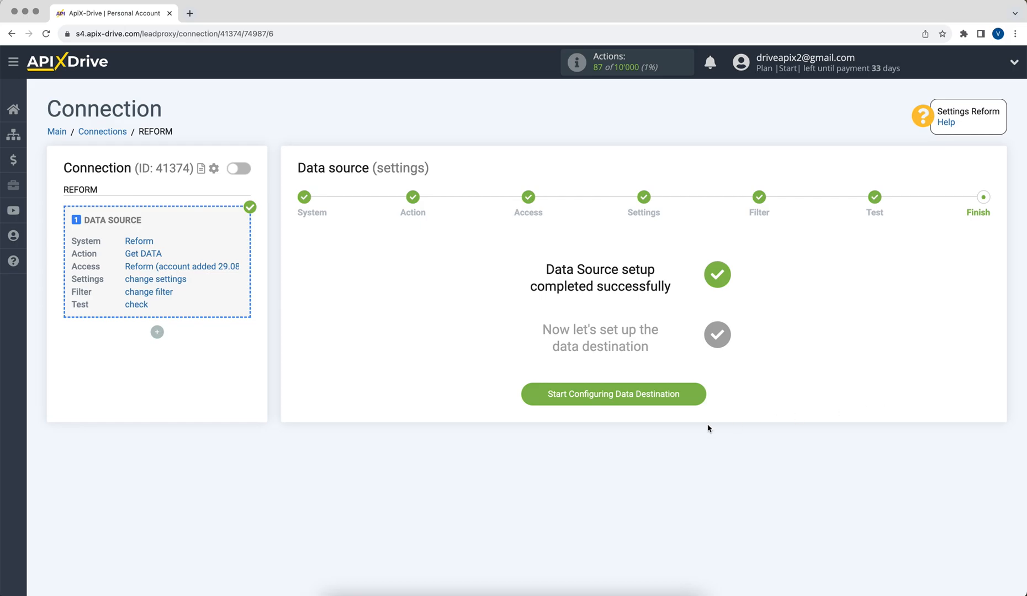
Start configuring the data destination and select Google Sheets as the system
left_click(547, 402)
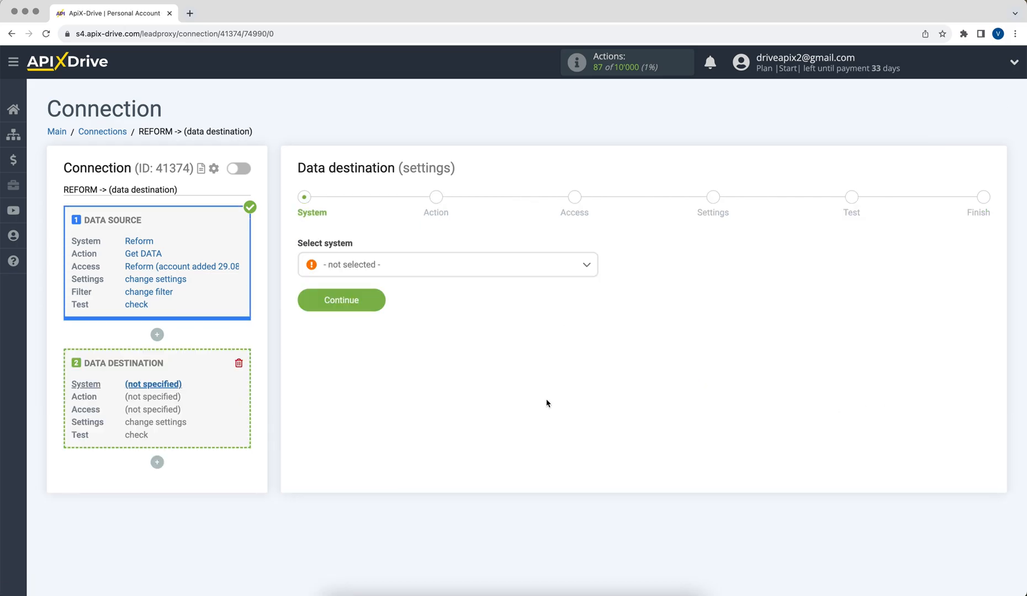
left_click(485, 270)
scroll(596, 297, "down", 3)
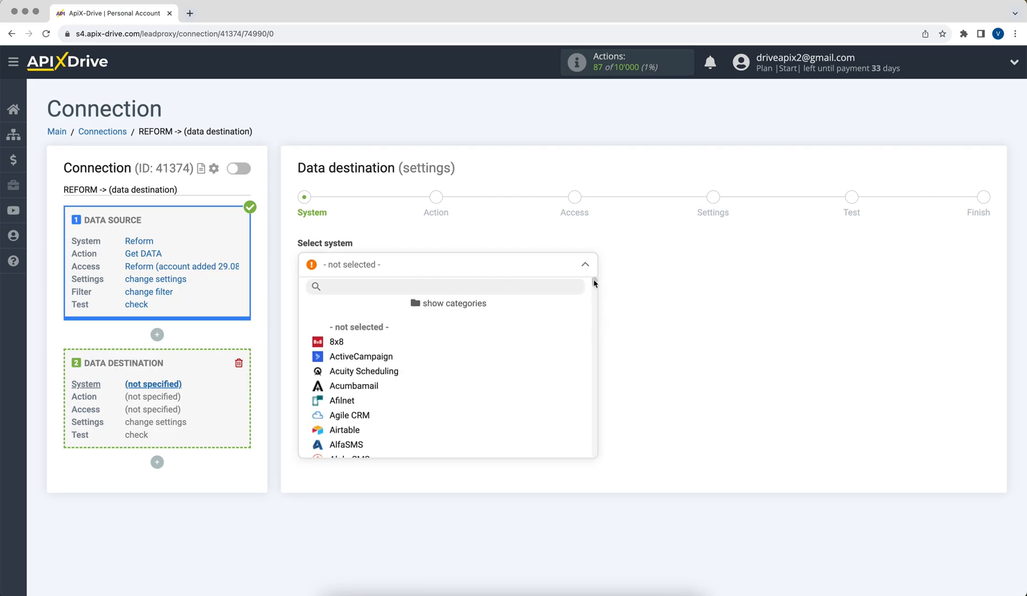
left_click_drag(595, 296, 596, 338)
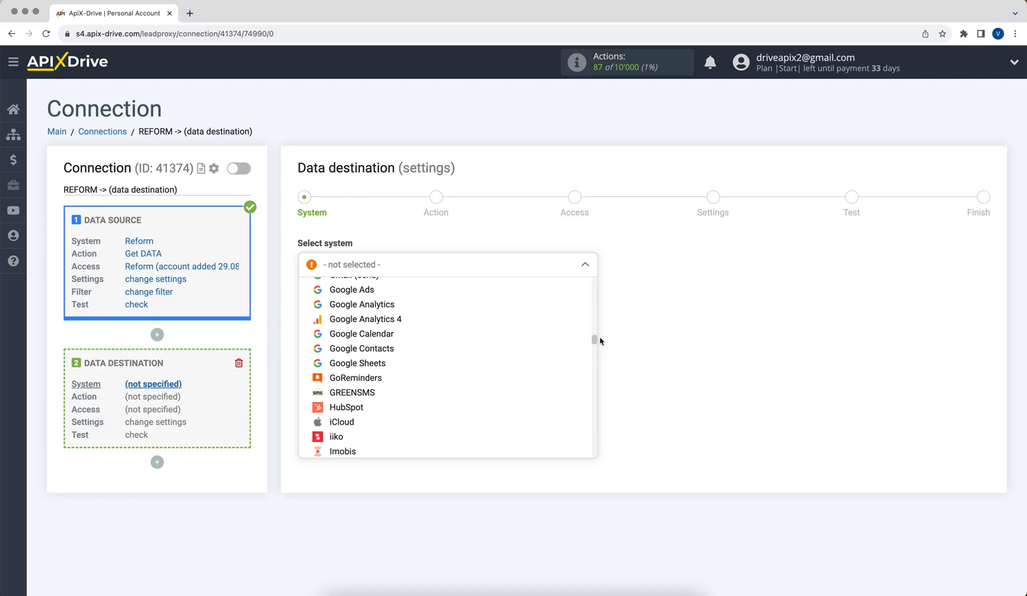
left_click(369, 359)
left_click(313, 299)
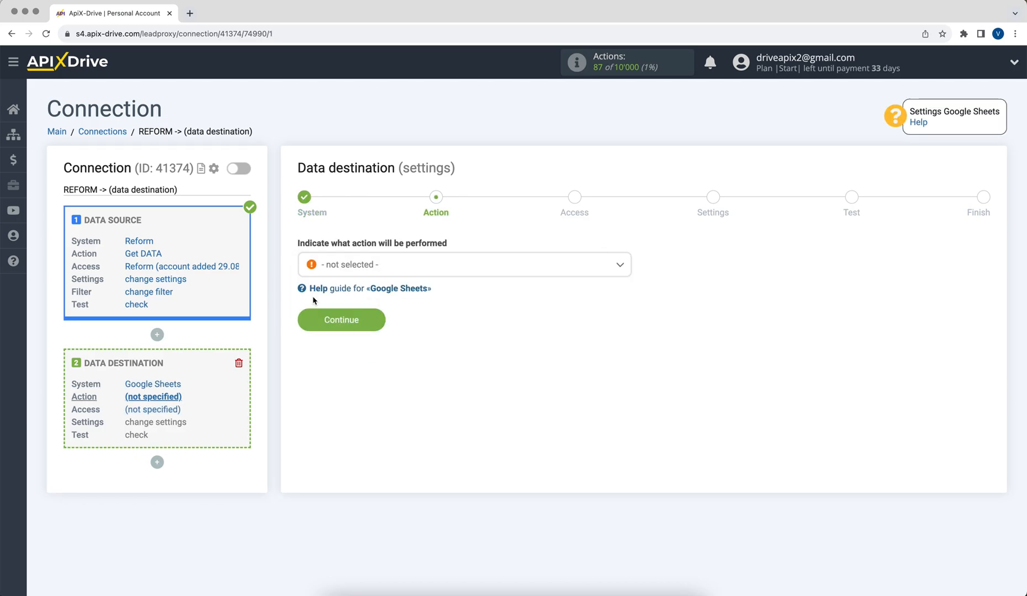
Set the destination action to Add ROW and continue
left_click(345, 268)
left_click(340, 329)
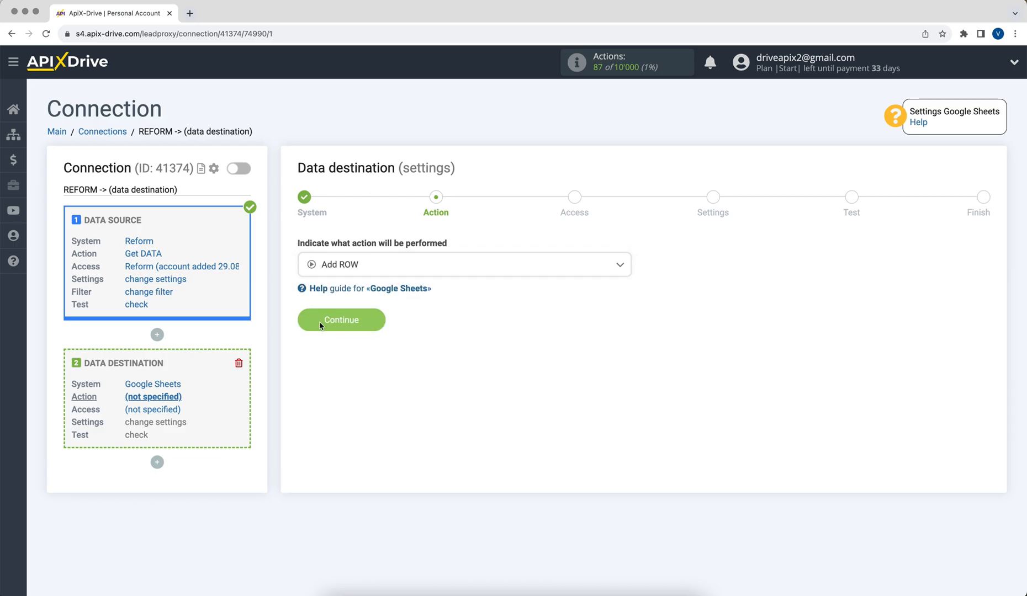
left_click(320, 326)
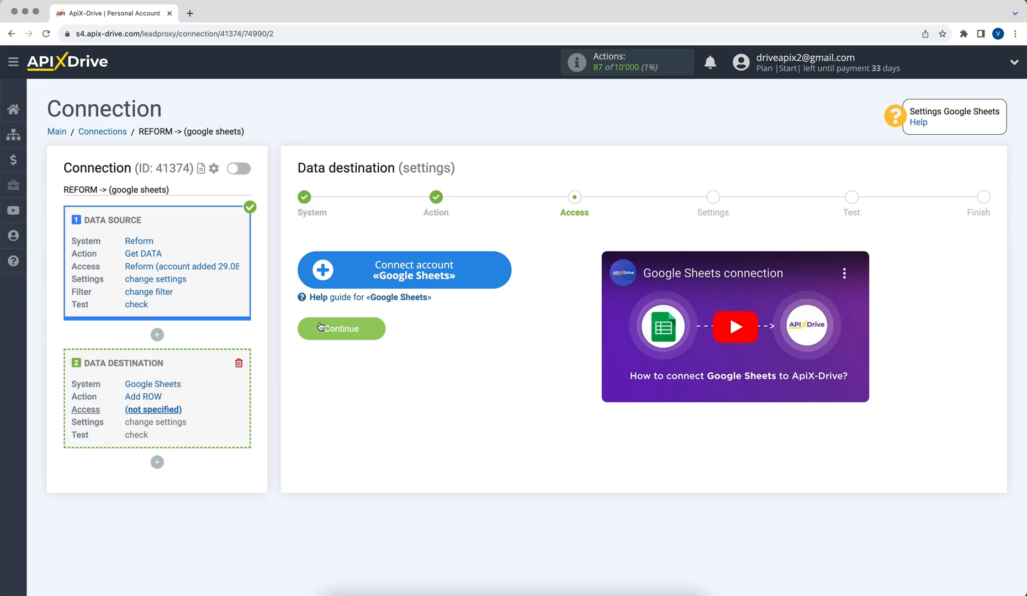
Start connecting a Google Sheets account and enter the Google account e-mail
left_click(319, 276)
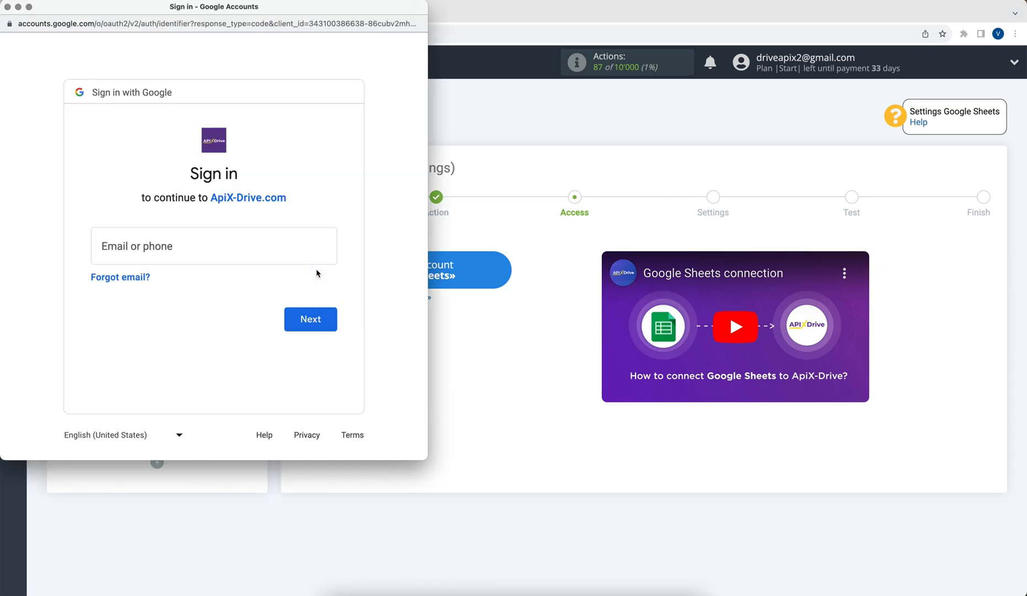
left_click(209, 250)
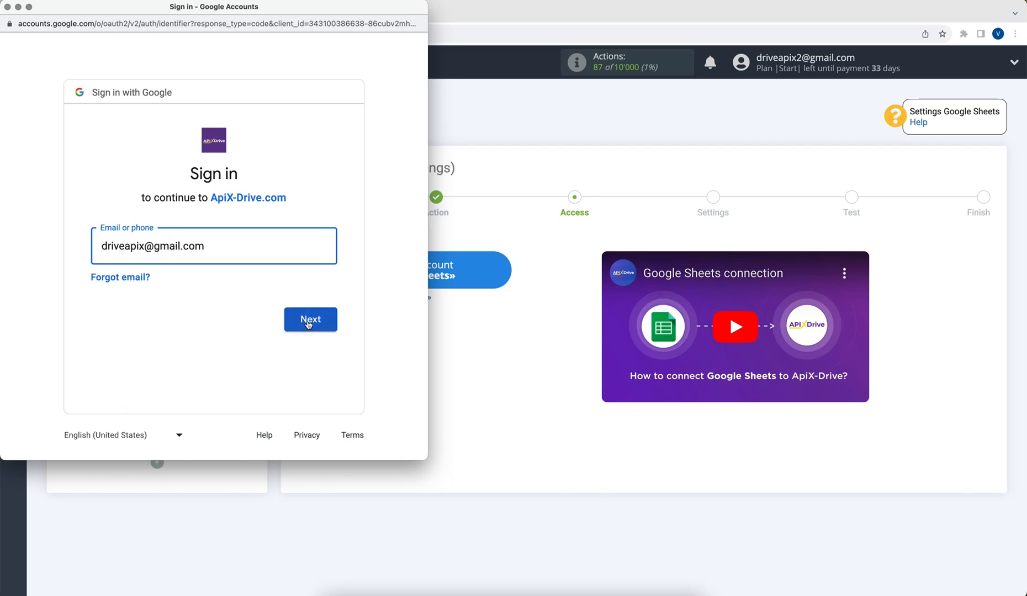
left_click(308, 324)
Enter the Google account password and grant ApiX-Drive access to the account
type("••••••••")
left_click(321, 355)
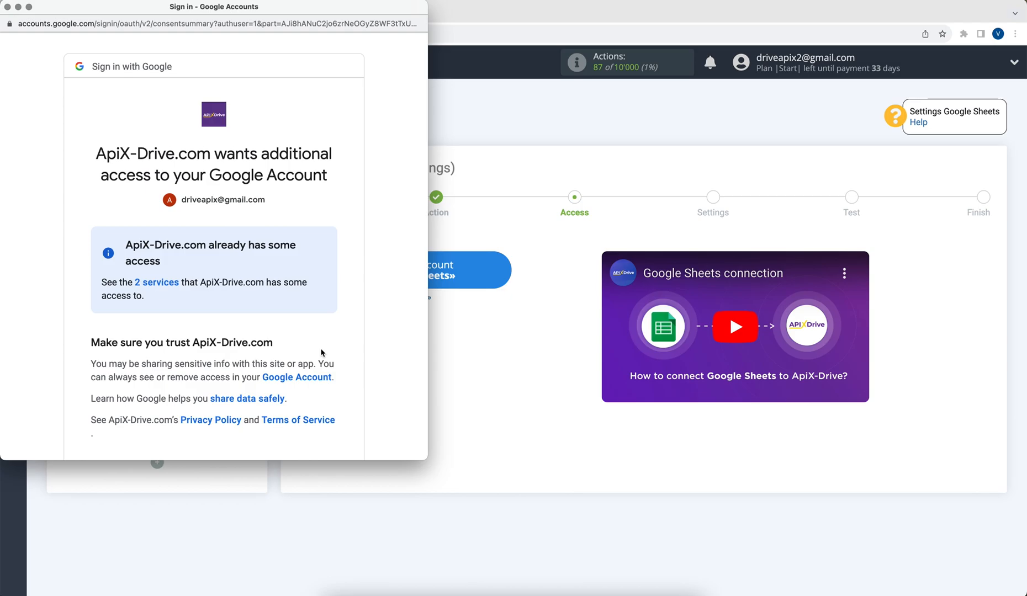
scroll(321, 352, "down", 5)
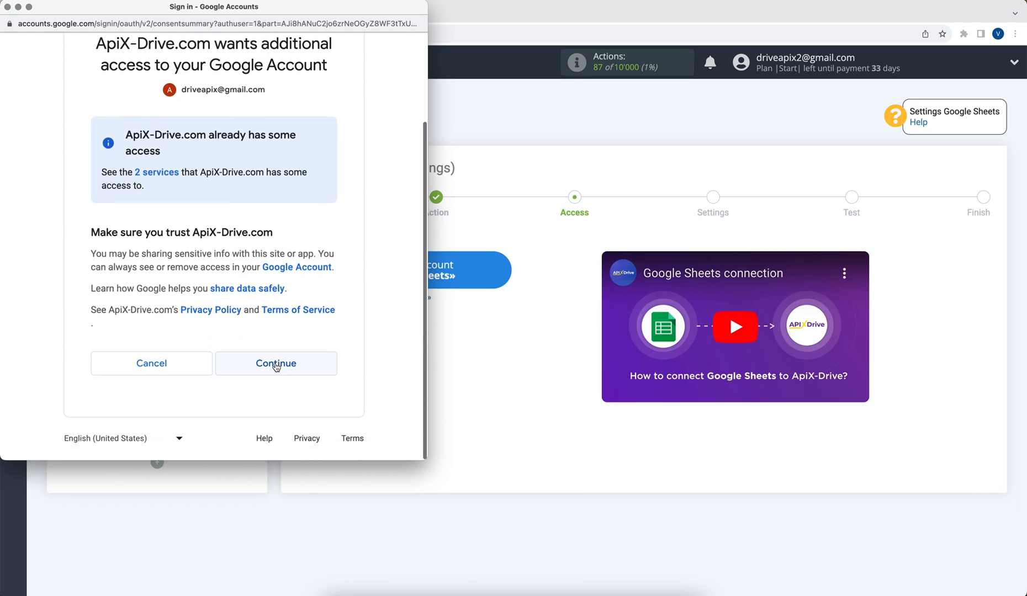
left_click(274, 363)
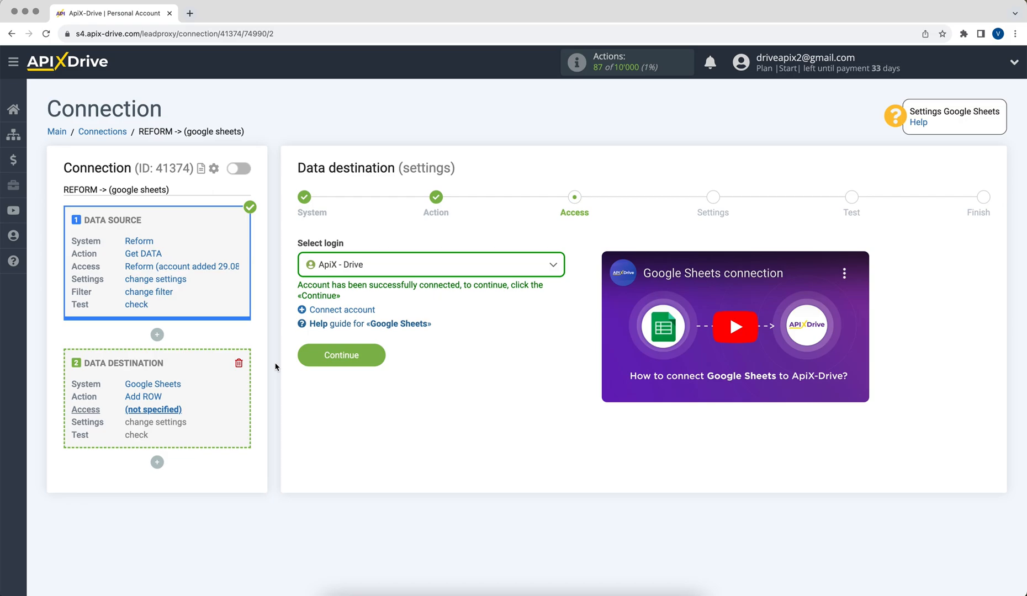
Select the ApiX - Drive login for Google Sheets and continue
left_click(375, 262)
left_click(356, 346)
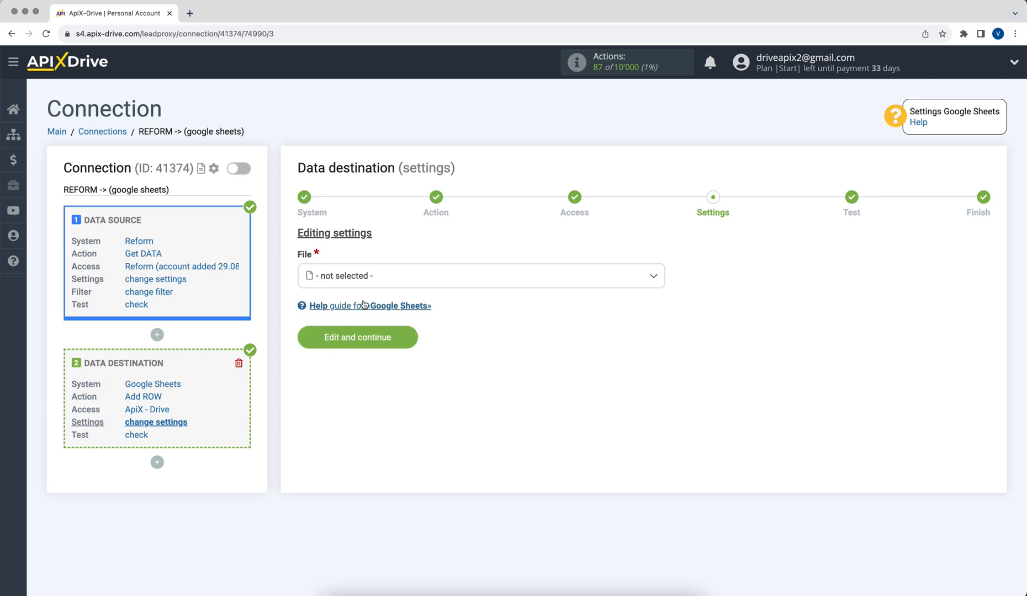
Choose the ApiX-Drive spreadsheet file and its sheet 1 as the destination
left_click(383, 279)
left_click(365, 343)
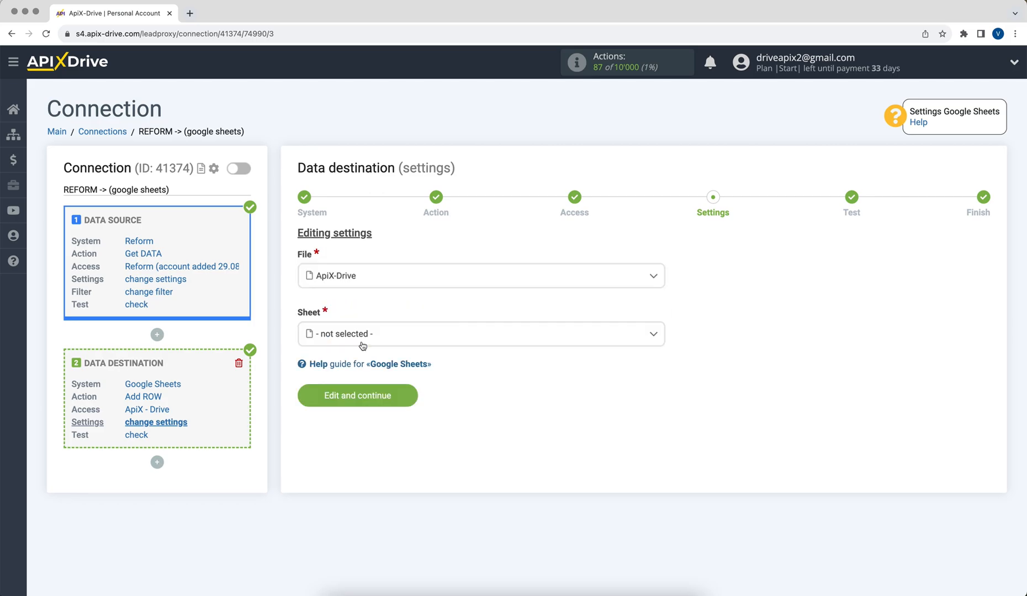
left_click(338, 338)
left_click(343, 401)
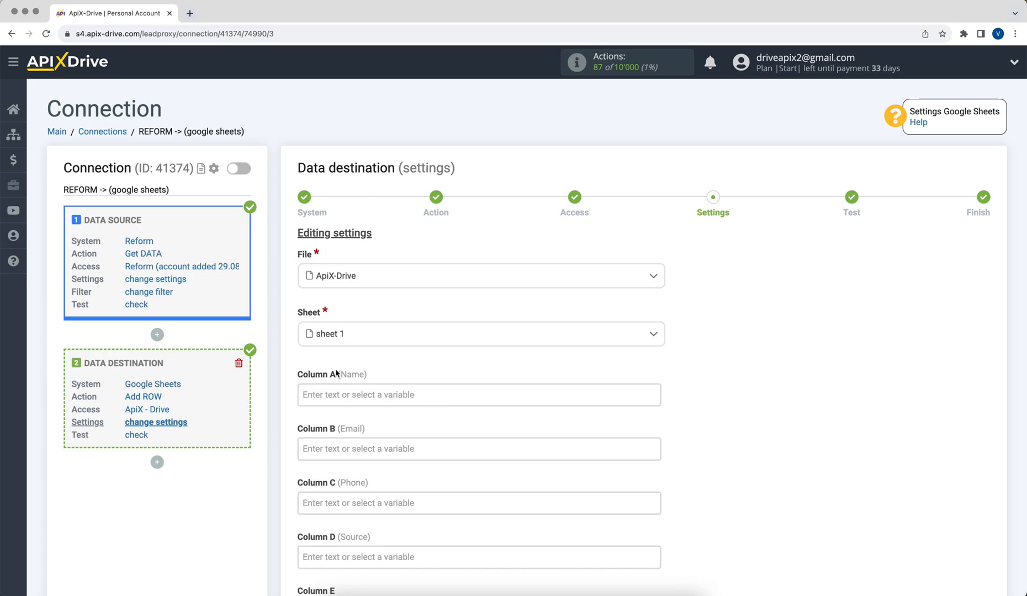
Map Column A (Name) to the Reform answer variable holding the respondent's name
left_click(341, 389)
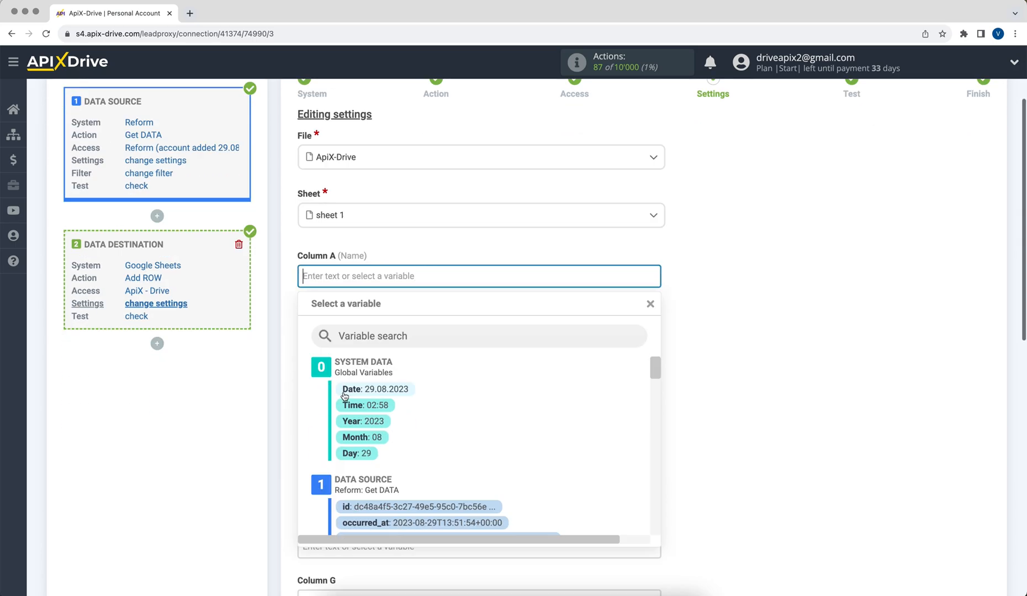
left_click_drag(655, 235, 660, 283)
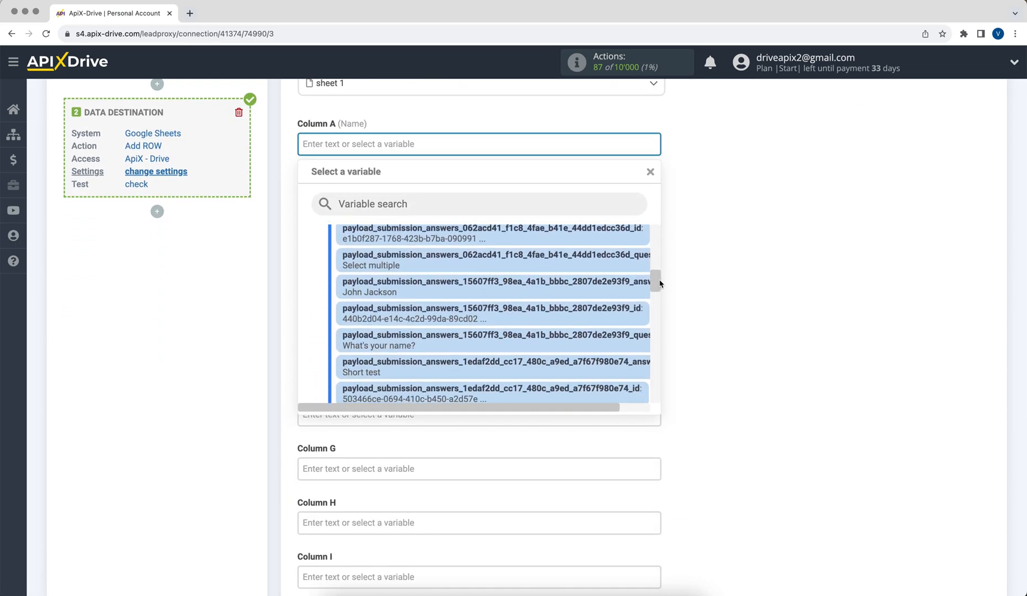
left_click(582, 286)
Map Column B (Email) to the Reform answer variable holding the respondent's e-mail address
left_click(435, 230)
left_click_drag(656, 236, 668, 342)
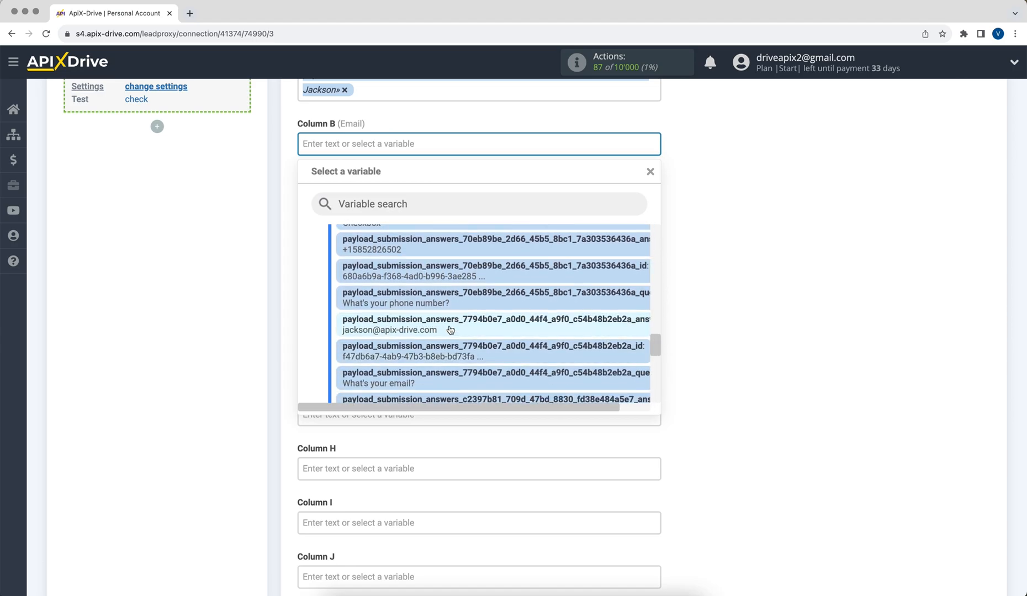
left_click(453, 330)
Map Column C (Phone) to the Reform answer variable holding the respondent's phone number
left_click(347, 224)
left_click_drag(653, 247, 654, 337)
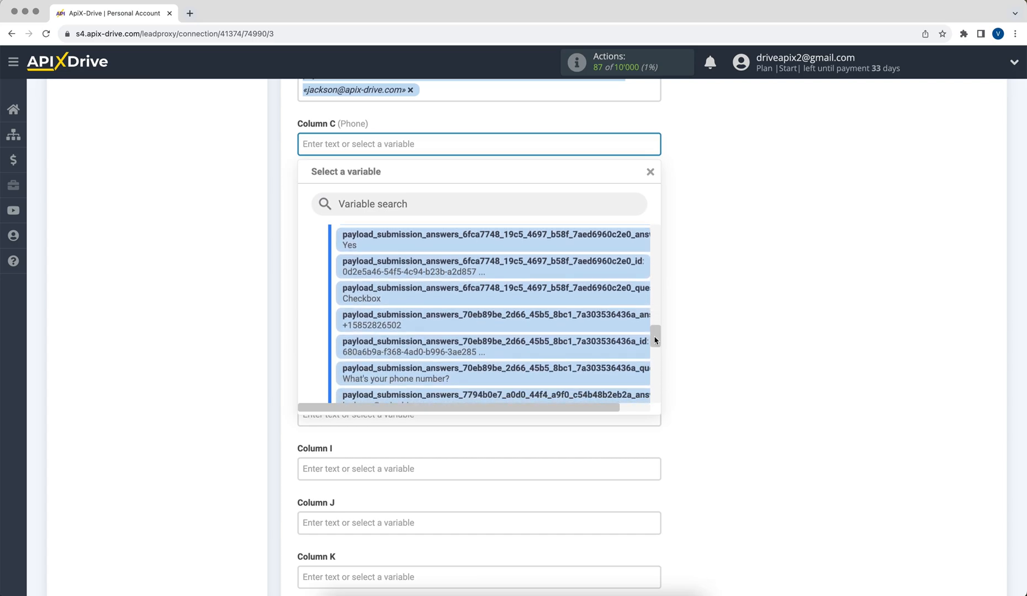
left_click(415, 316)
Fill Column D (Source) with the text "New data from Reform" and save the field mapping
left_click(355, 232)
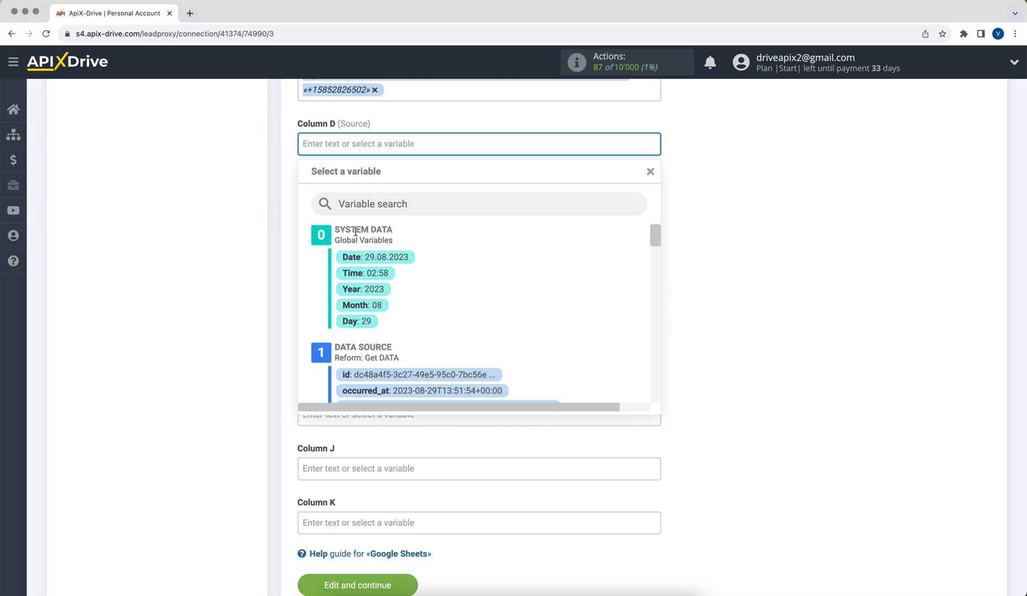
type("New da")
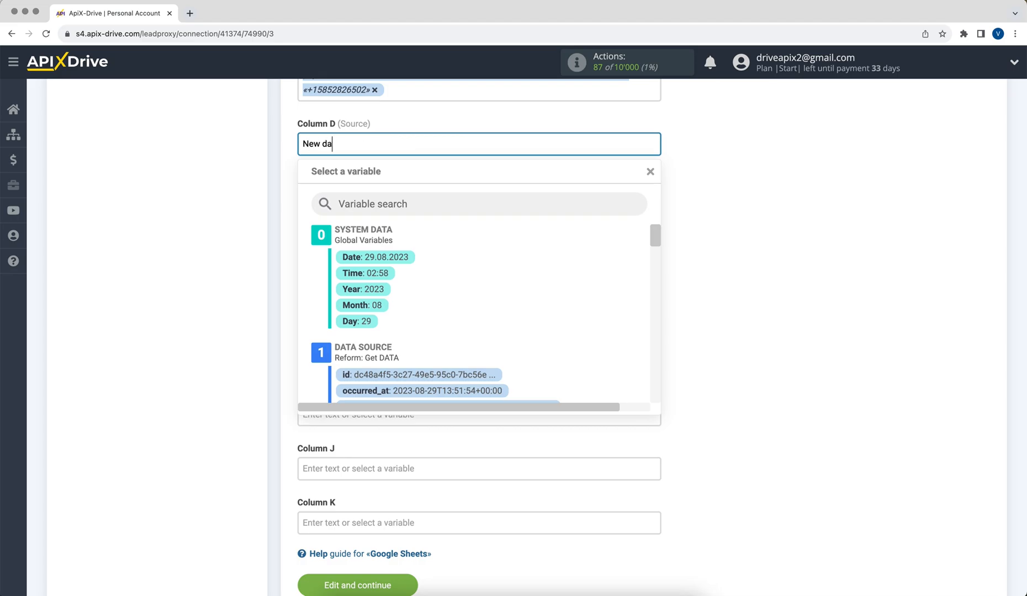
type("ta from Reform")
left_click(683, 261)
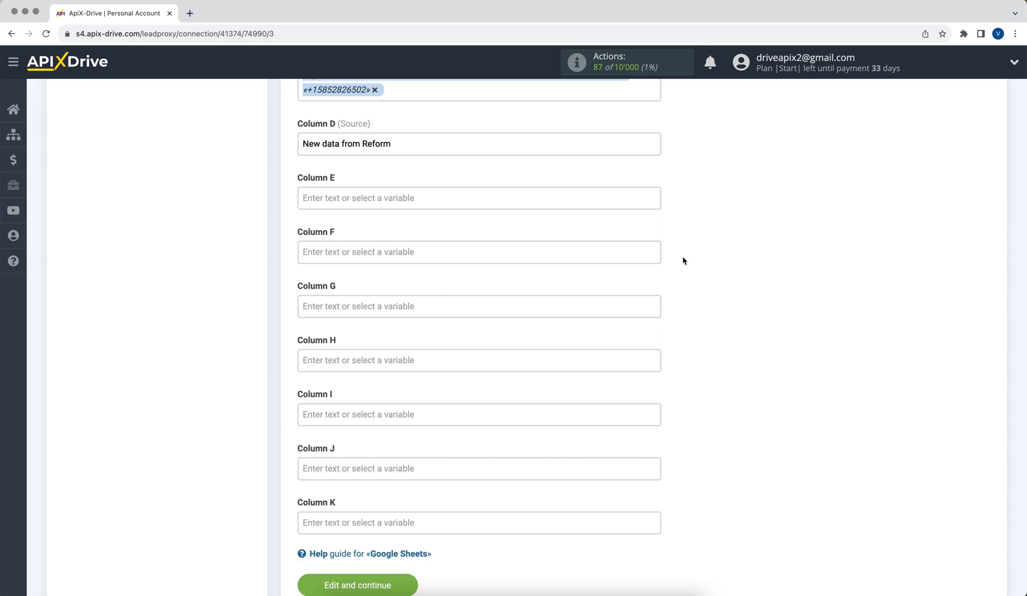
scroll(552, 359, "down", 1)
left_click(326, 555)
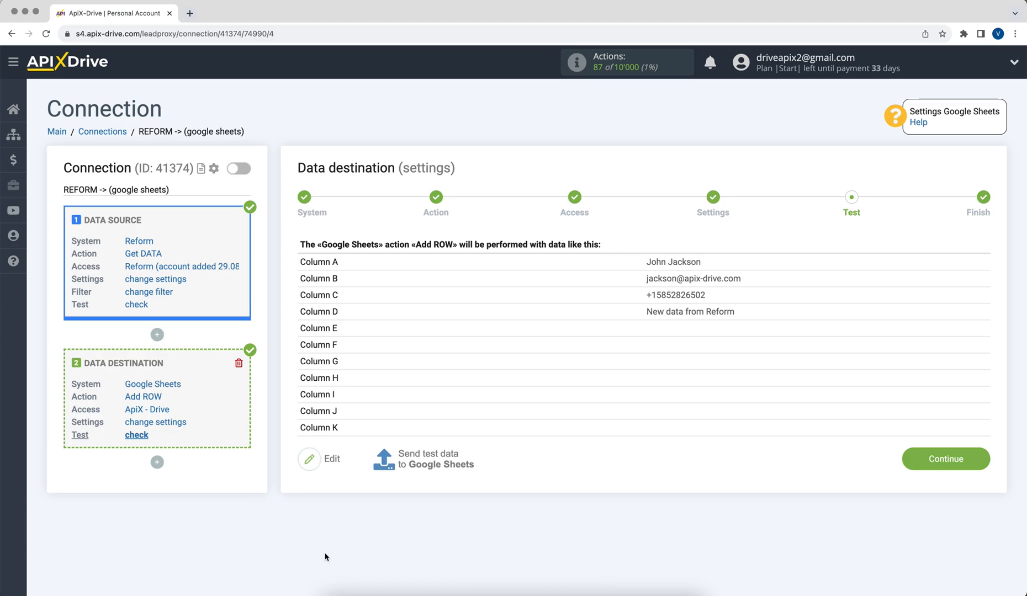
Send test data to Google Sheets and continue to the finish stage
left_click(415, 465)
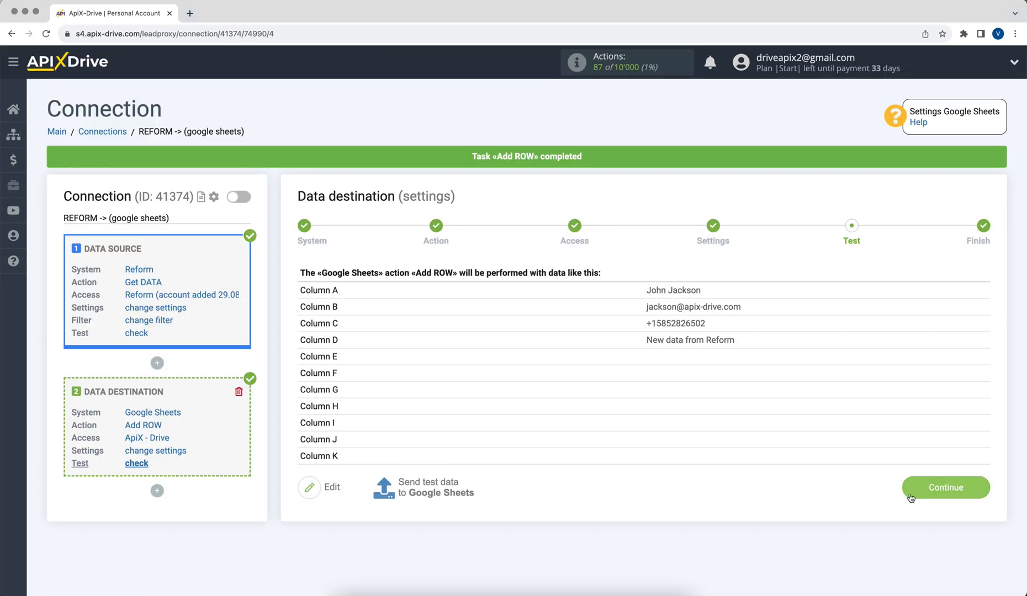
left_click(911, 497)
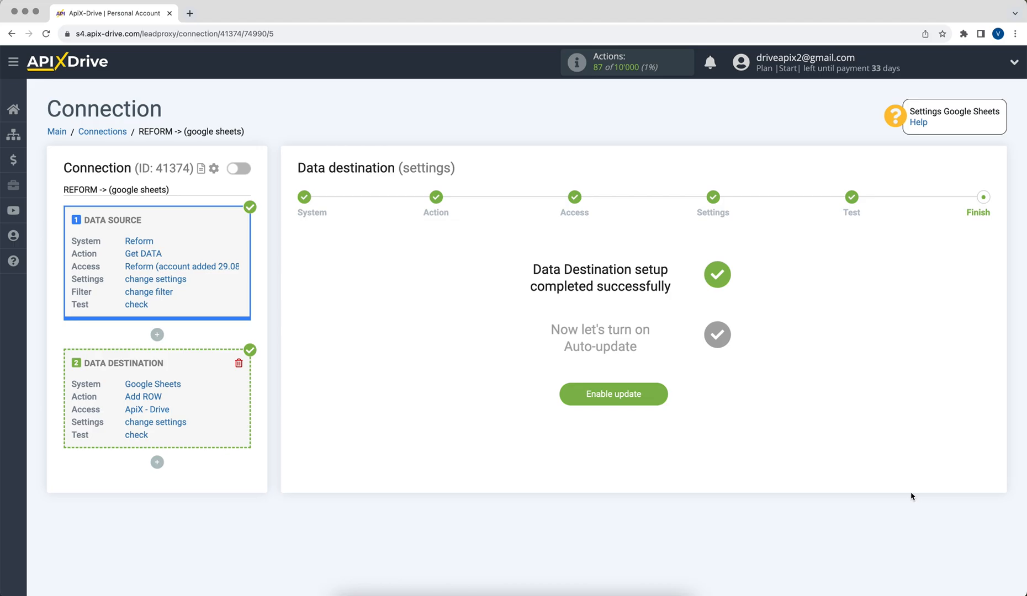
Enable auto-update and set the connection's update interval to 5 minutes
left_click(594, 400)
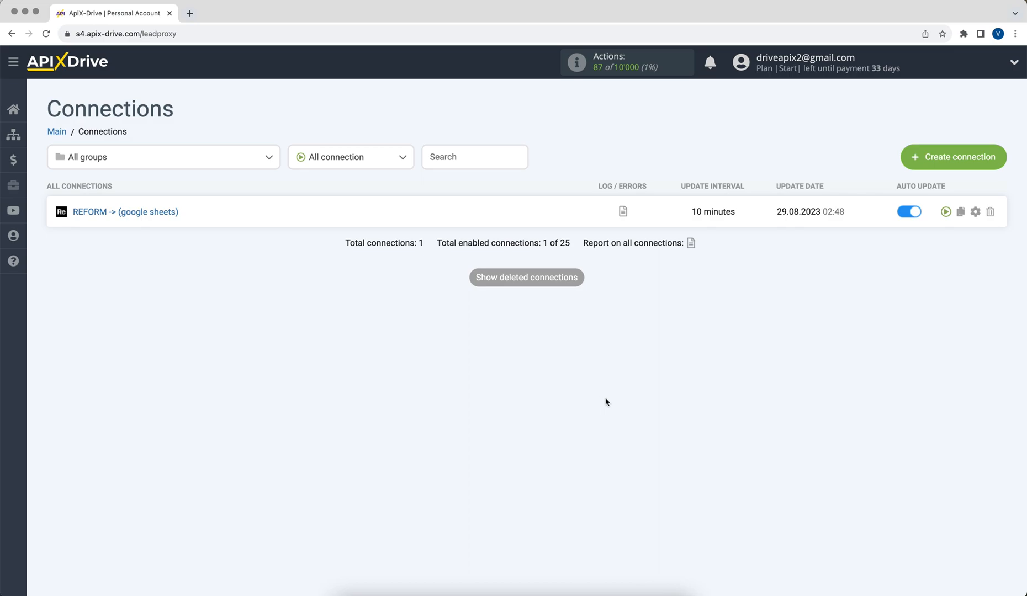
left_click(976, 214)
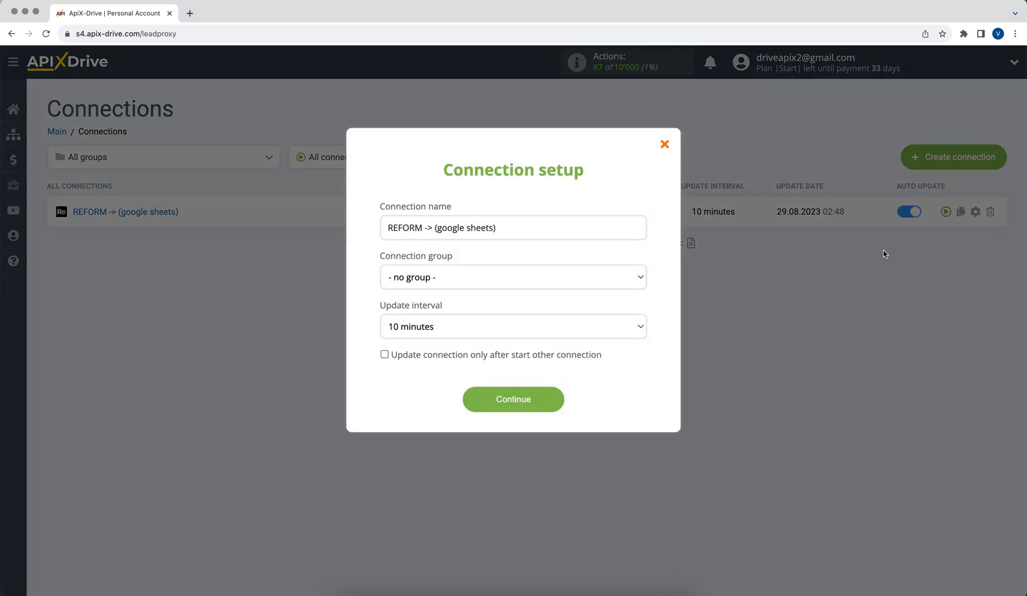
left_click(612, 335)
left_click(612, 318)
left_click(513, 403)
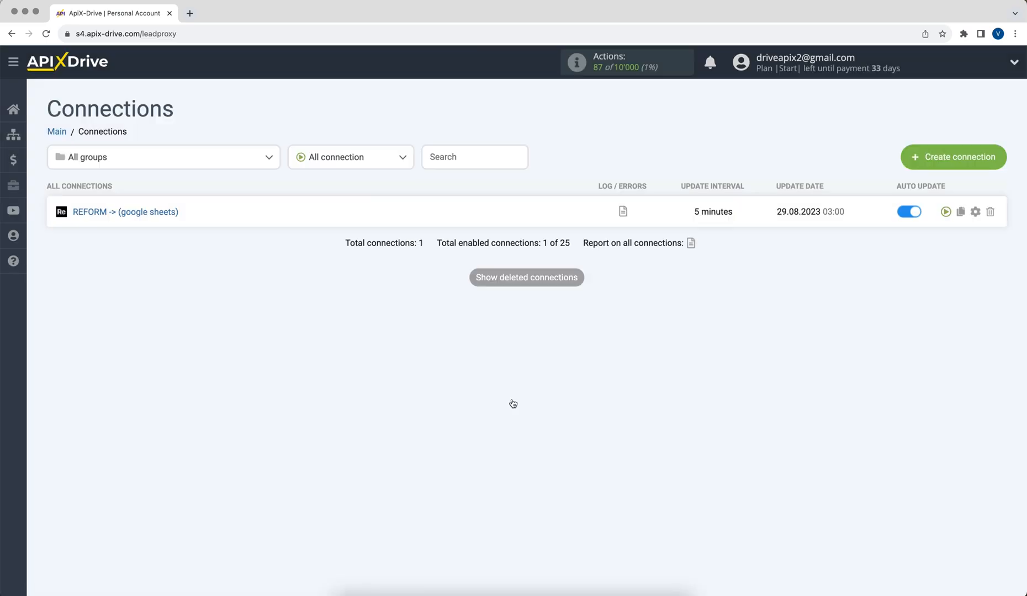